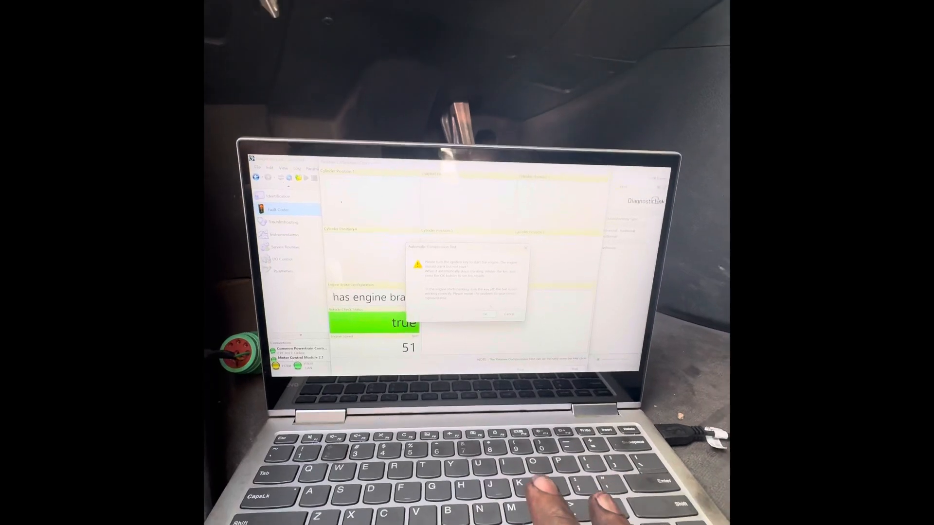
# Acknowledge that engine cranking is finished so the test proceeds toward results
pyautogui.press('Return')
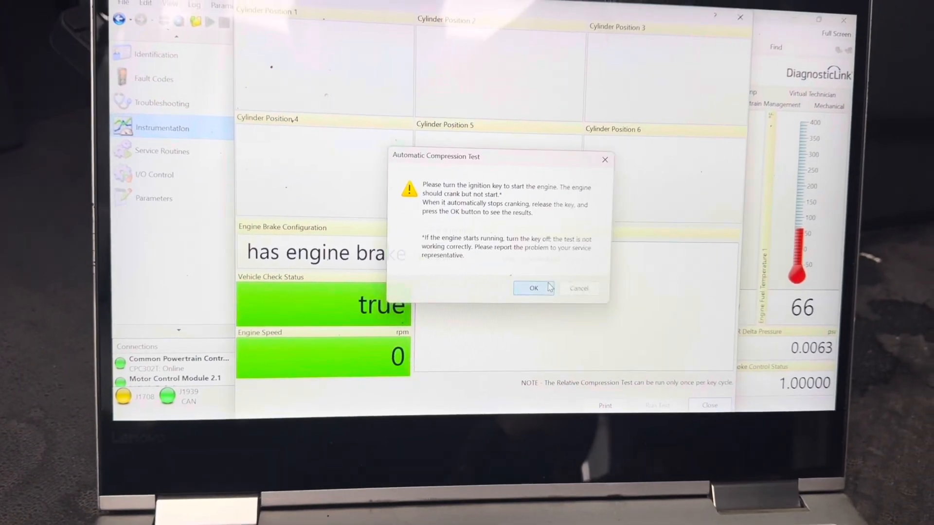
# Confirm cranking finished to show the cylinder compression percentages
pyautogui.click(537, 271)
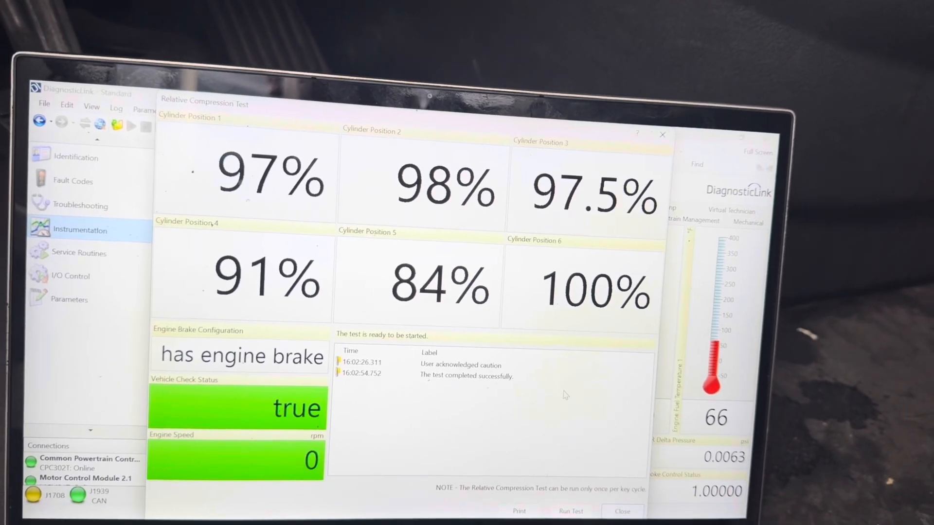
# Print the compression test results to the HP Officejet 5740
pyautogui.click(524, 511)
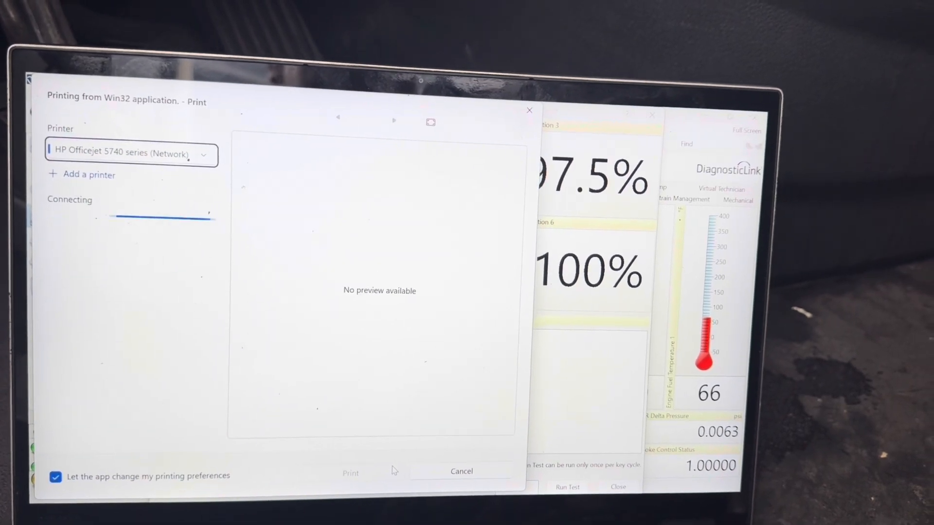
pyautogui.click(354, 471)
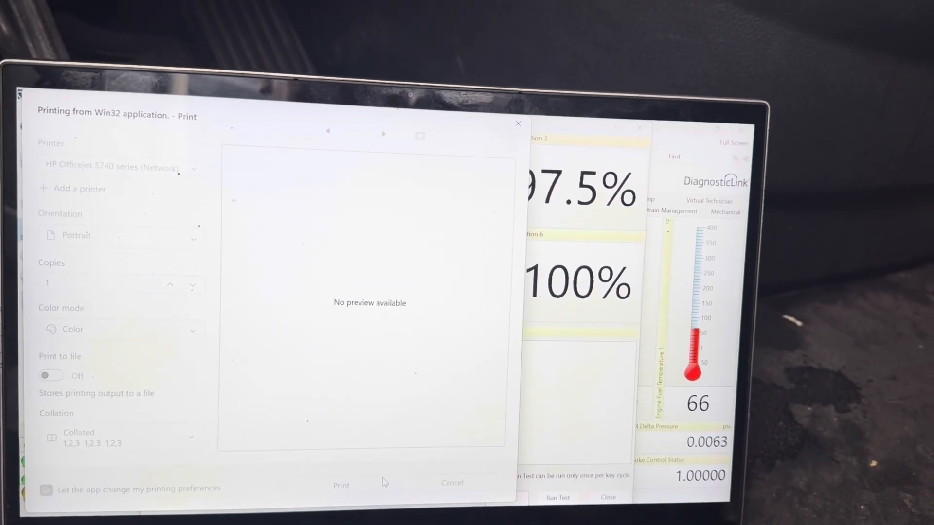